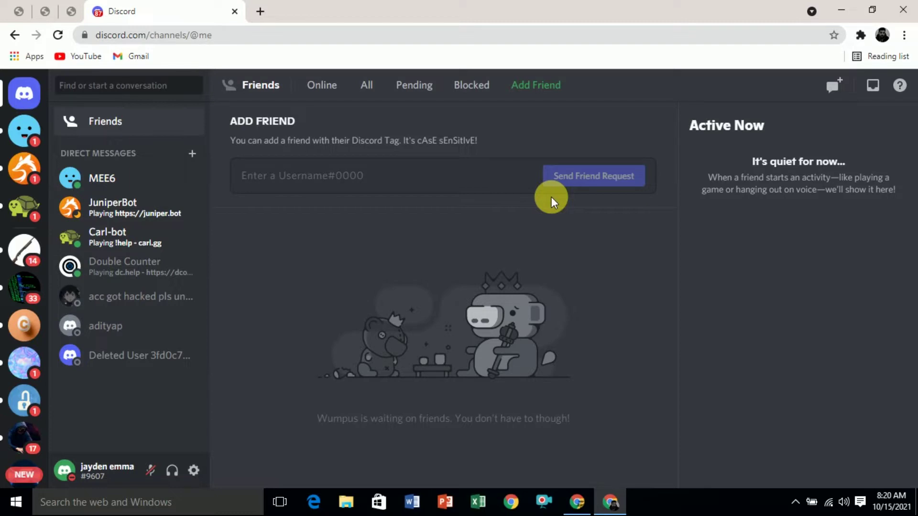
Open disboard.org in a new Chrome tab.
{"action": "left_click", "coordinate": [261, 11]}
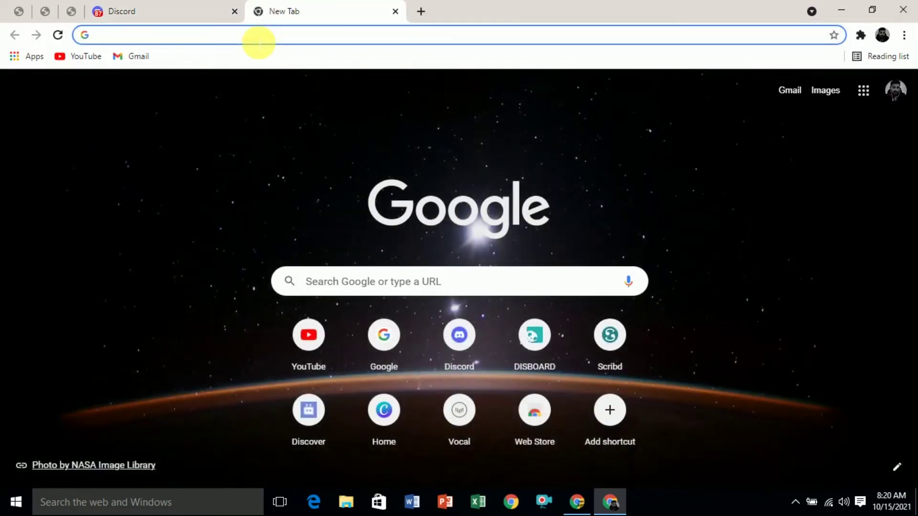
{"action": "type", "text": "disboard.org"}
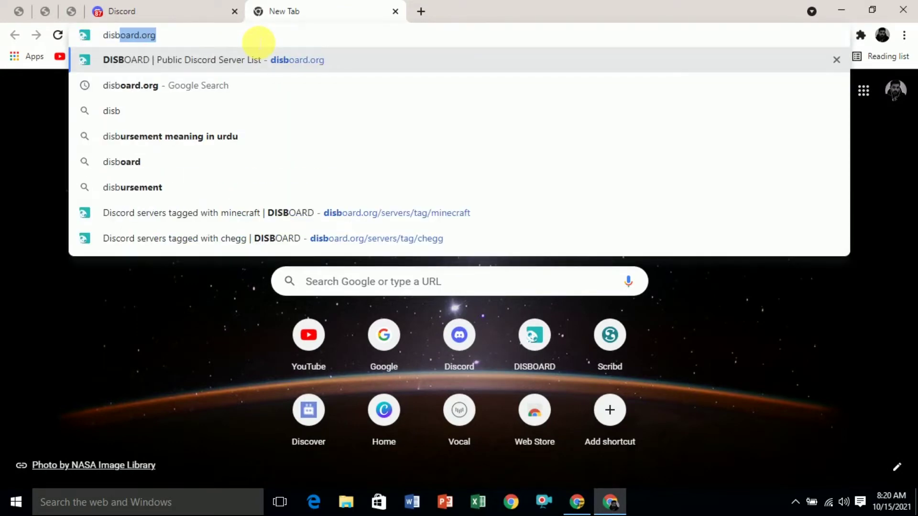
{"action": "key", "text": "Return"}
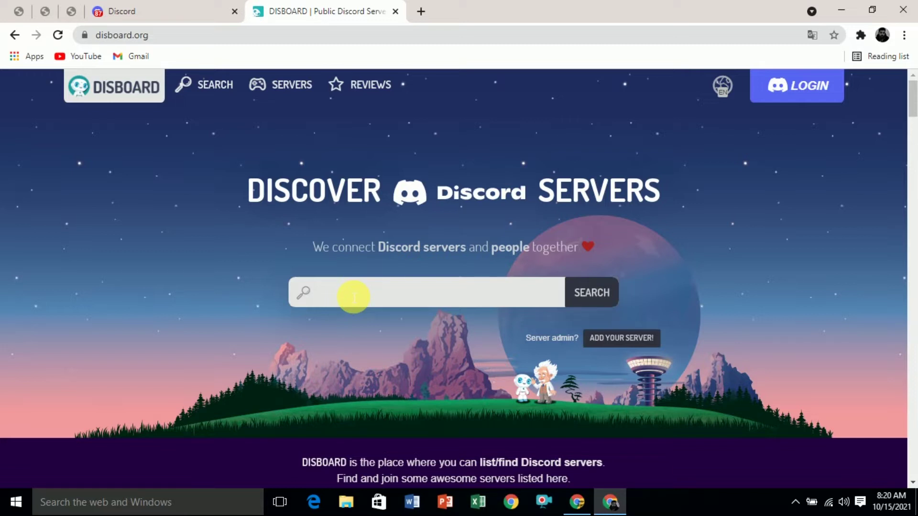
Browse DISBOARD's Categories and Popular Tags, then search for 'minecraft' servers.
{"action": "scroll", "coordinate": [354, 296], "scroll_direction": "down", "scroll_amount": 5}
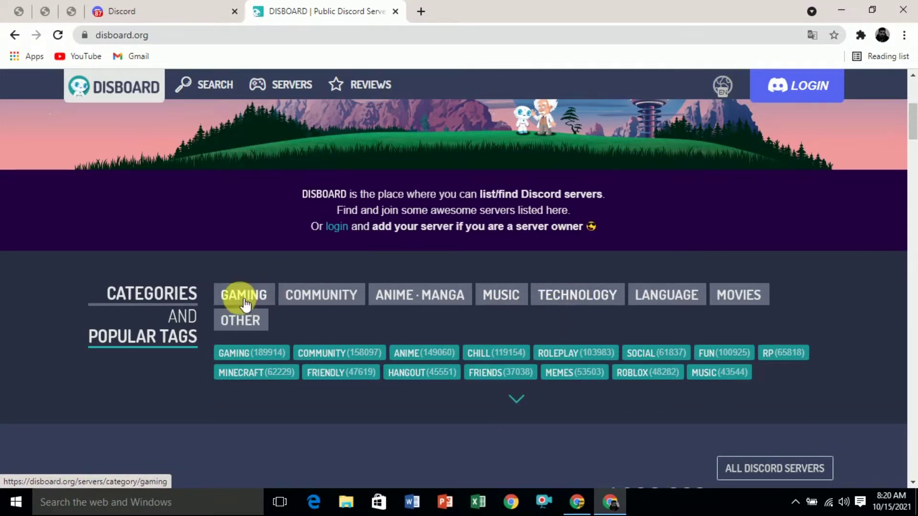
{"action": "scroll", "coordinate": [116, 353], "scroll_direction": "down", "scroll_amount": 2}
{"action": "scroll", "coordinate": [115, 354], "scroll_direction": "down", "scroll_amount": 1}
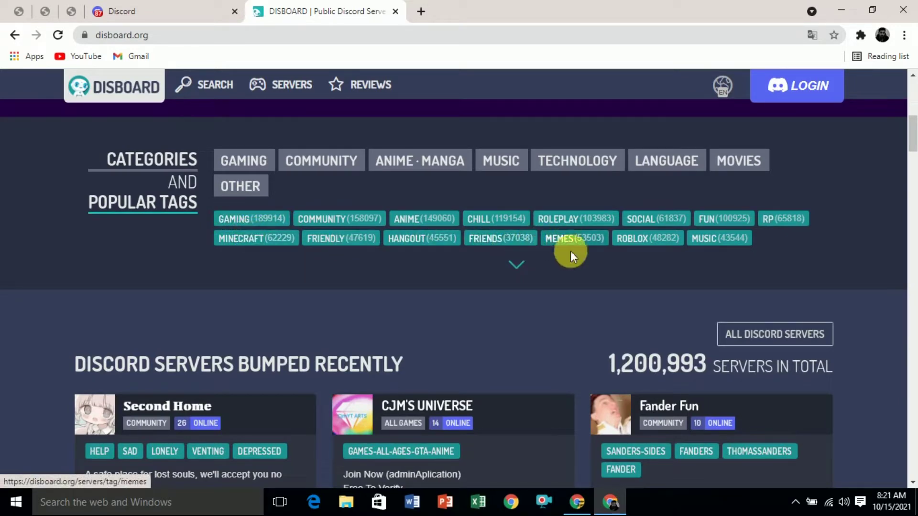
{"action": "scroll", "coordinate": [451, 282], "scroll_direction": "up", "scroll_amount": 10}
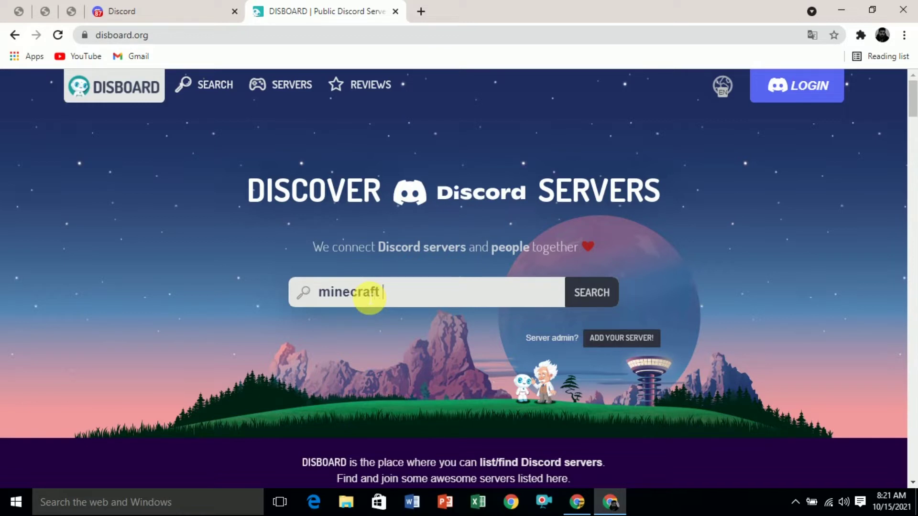
{"action": "key", "text": "Return"}
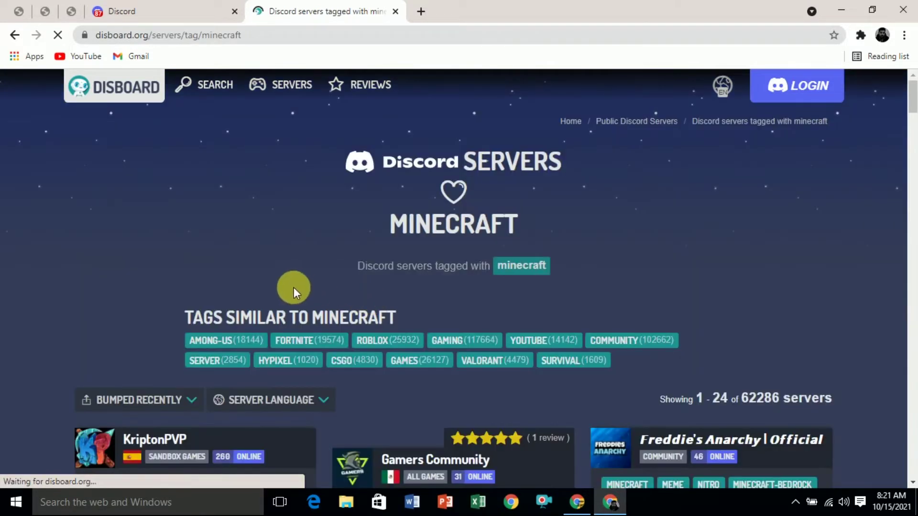
Browse the minecraft server results, including KriptonPVP, and join MrCracked_Gamer_YT'S server from its card.
{"action": "scroll", "coordinate": [283, 294], "scroll_direction": "down", "scroll_amount": 4}
{"action": "scroll", "coordinate": [216, 306], "scroll_direction": "down", "scroll_amount": 1}
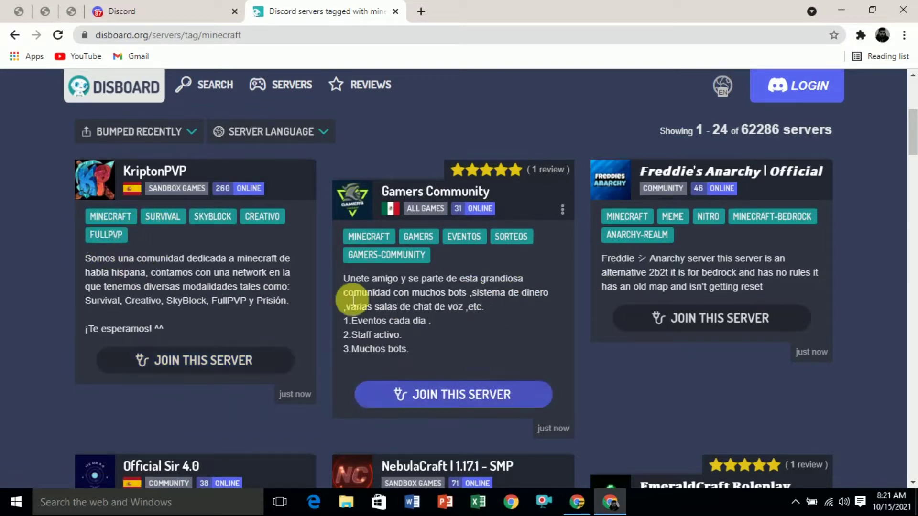
{"action": "left_click_drag", "start_coordinate": [111, 273], "coordinate": [169, 287]}
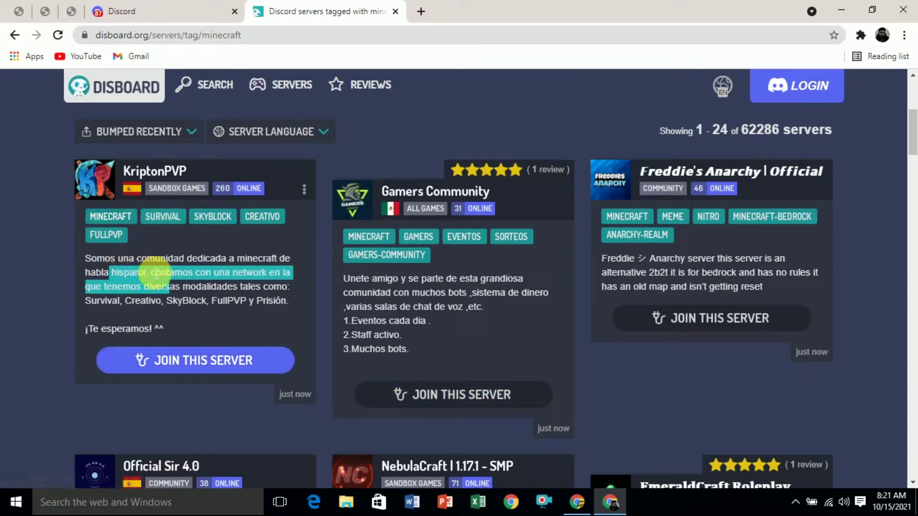
{"action": "left_click", "coordinate": [150, 279]}
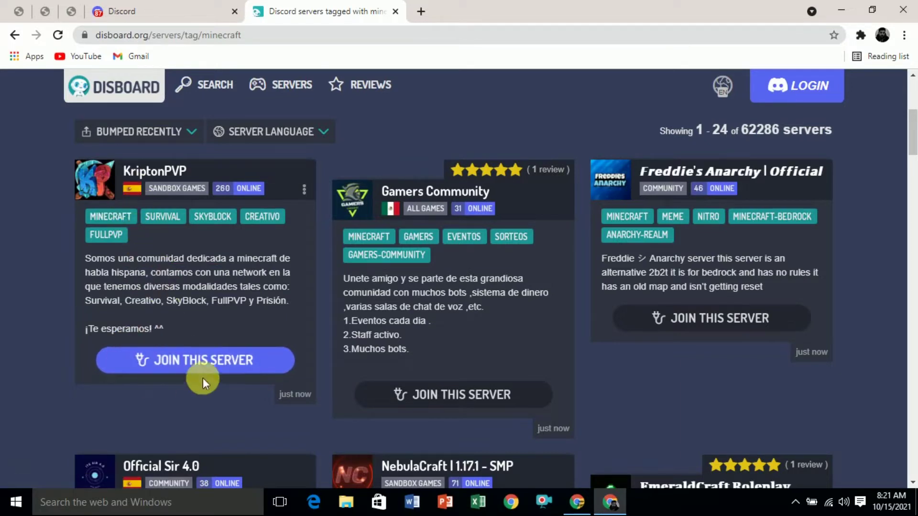
{"action": "scroll", "coordinate": [195, 287], "scroll_direction": "down", "scroll_amount": 2}
{"action": "scroll", "coordinate": [195, 293], "scroll_direction": "down", "scroll_amount": 3}
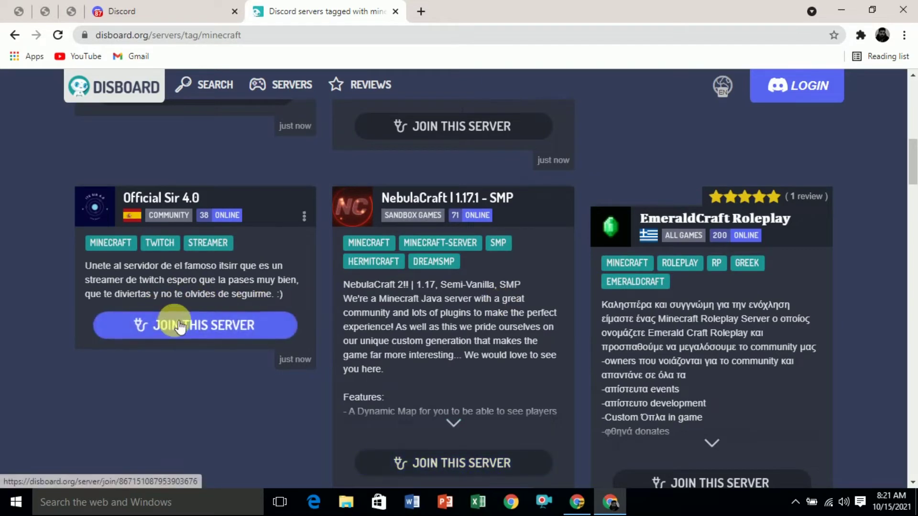
{"action": "scroll", "coordinate": [173, 320], "scroll_direction": "down", "scroll_amount": 5}
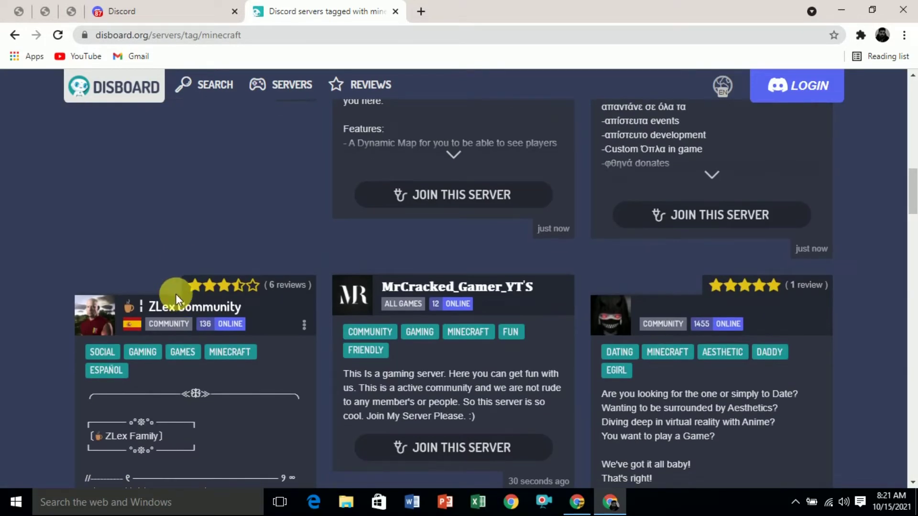
{"action": "scroll", "coordinate": [426, 354], "scroll_direction": "down", "scroll_amount": 5}
{"action": "left_click_drag", "start_coordinate": [427, 124], "coordinate": [458, 134]}
{"action": "scroll", "coordinate": [446, 273], "scroll_direction": "up", "scroll_amount": 3}
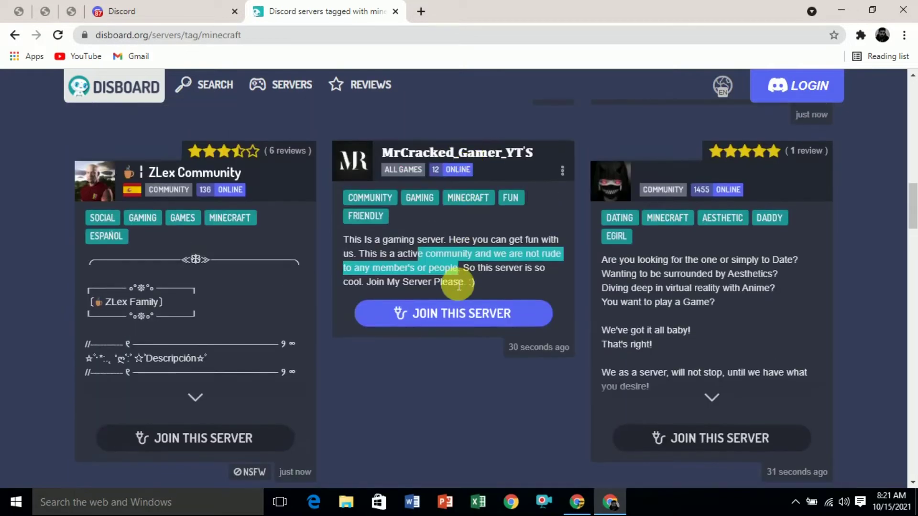
{"action": "left_click", "coordinate": [443, 317]}
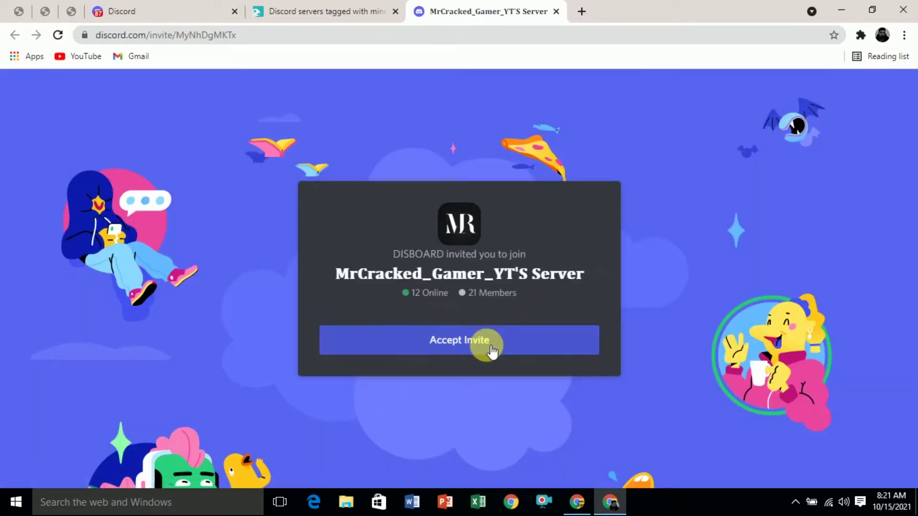
Accept the Discord invite to MrCracked_Gamer_YT'S Server.
{"action": "left_click", "coordinate": [487, 347]}
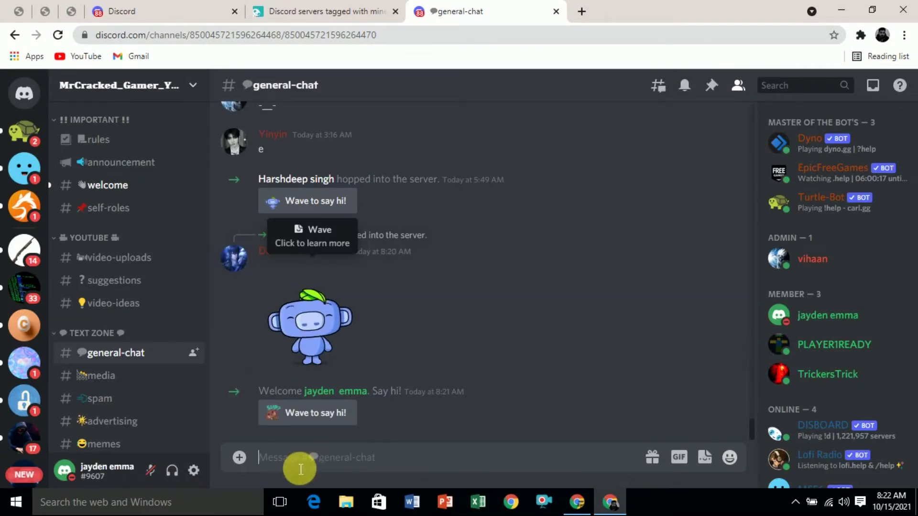
Send the message 'hi everyone' in general-chat.
{"action": "type", "text": "hi e"}
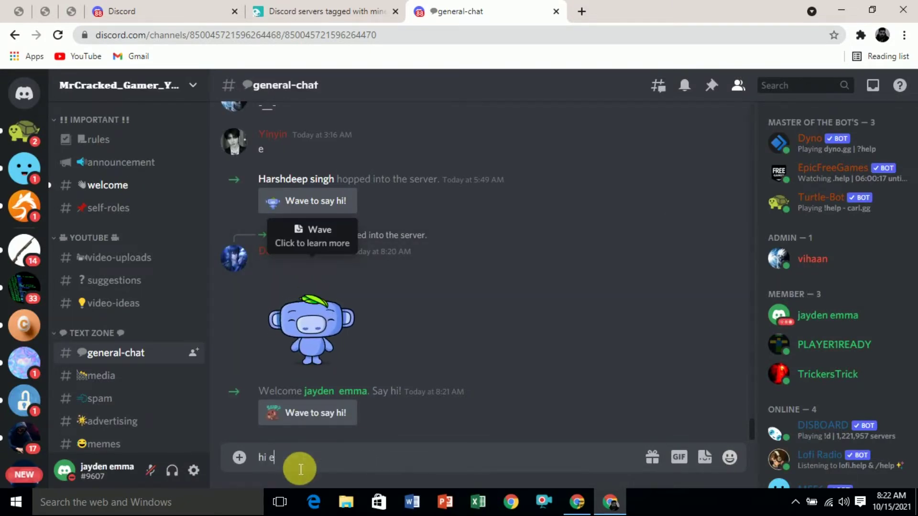
{"action": "type", "text": "veryone"}
{"action": "key", "text": "Return"}
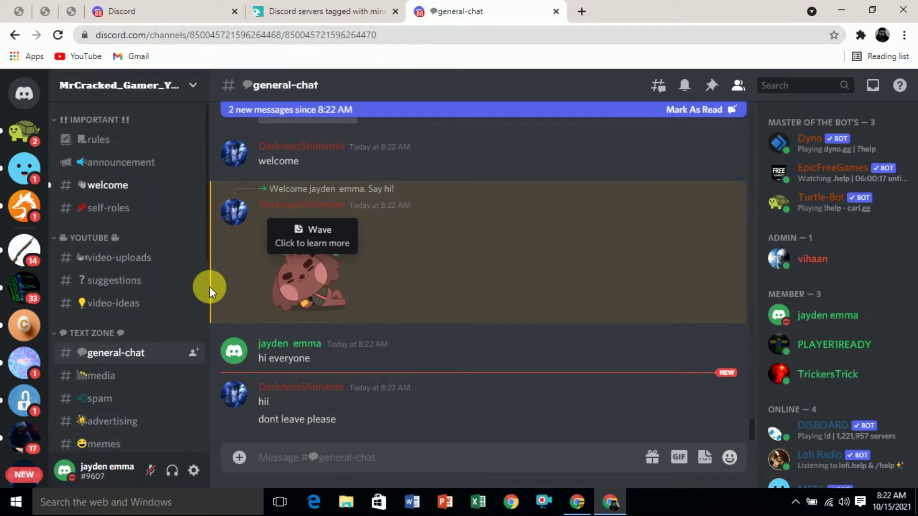
{"action": "left_click", "coordinate": [194, 86]}
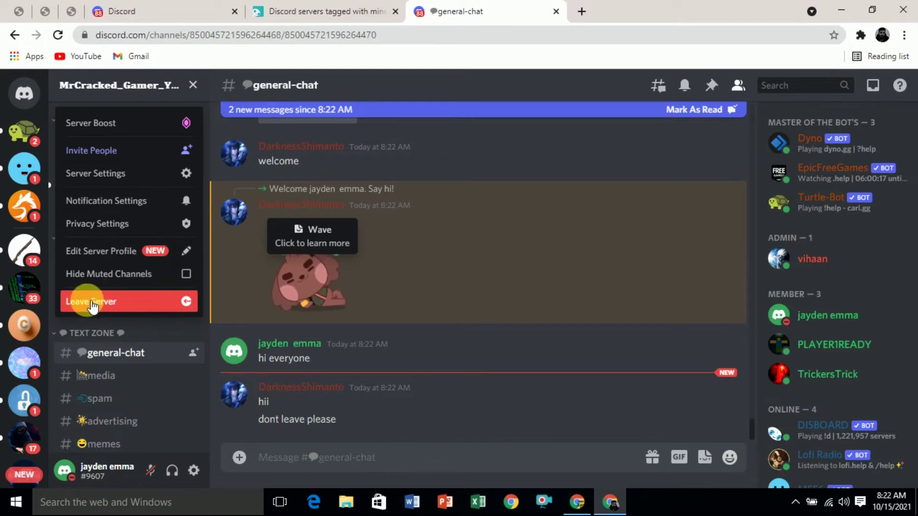
{"action": "left_click", "coordinate": [117, 304]}
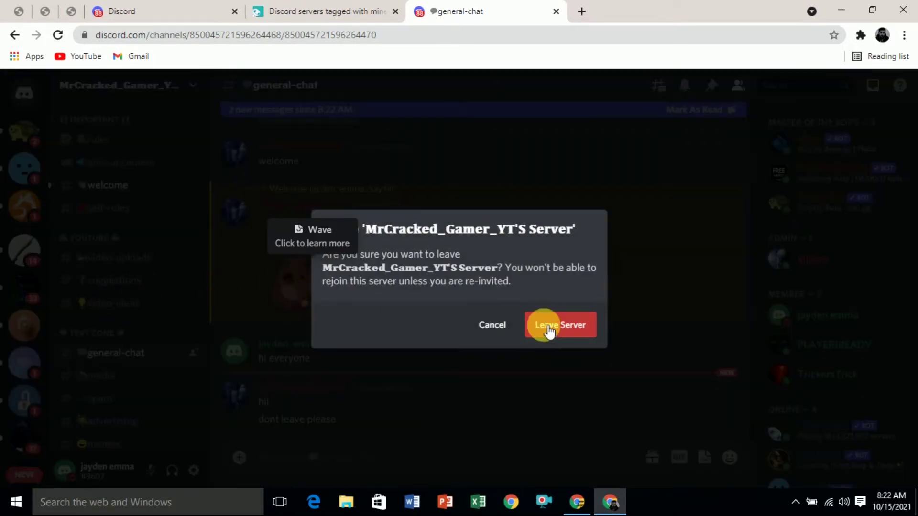
{"action": "left_click", "coordinate": [492, 325]}
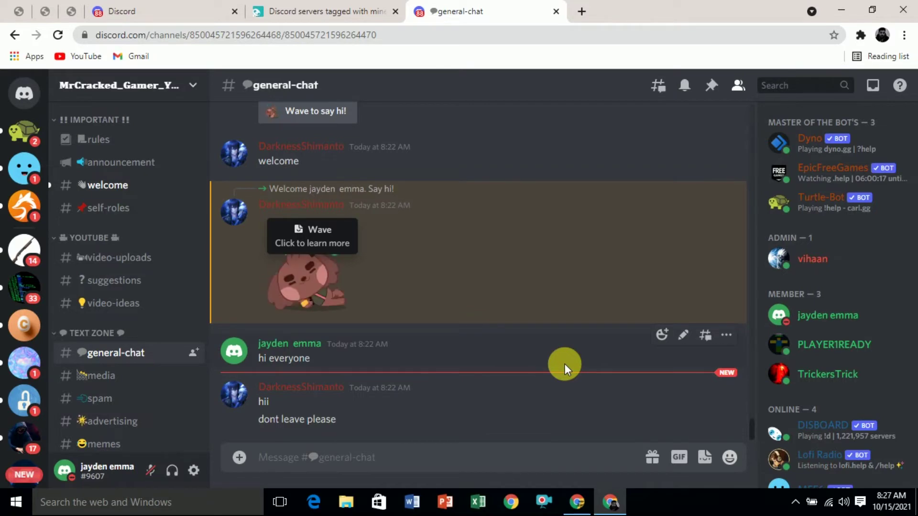
{"action": "left_click", "coordinate": [582, 11]}
Load the top.gg website from the address bar.
{"action": "left_click", "coordinate": [391, 40]}
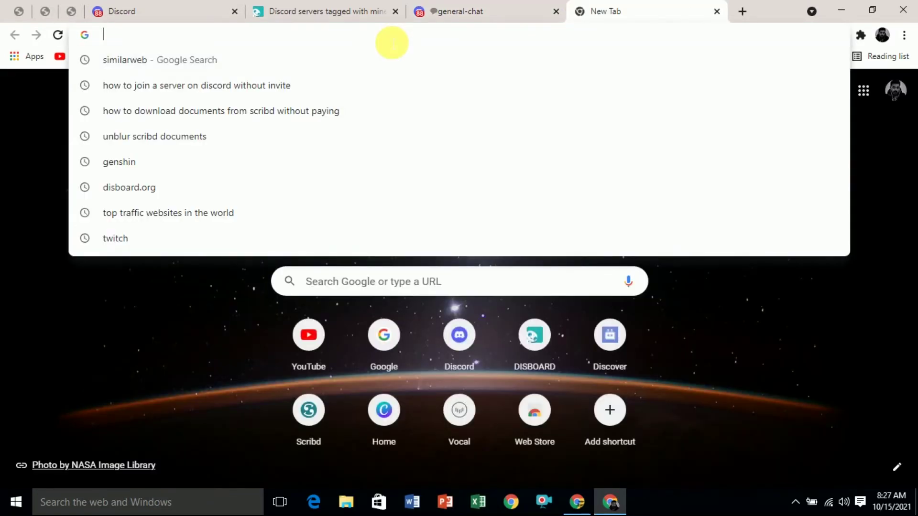
{"action": "type", "text": "top"}
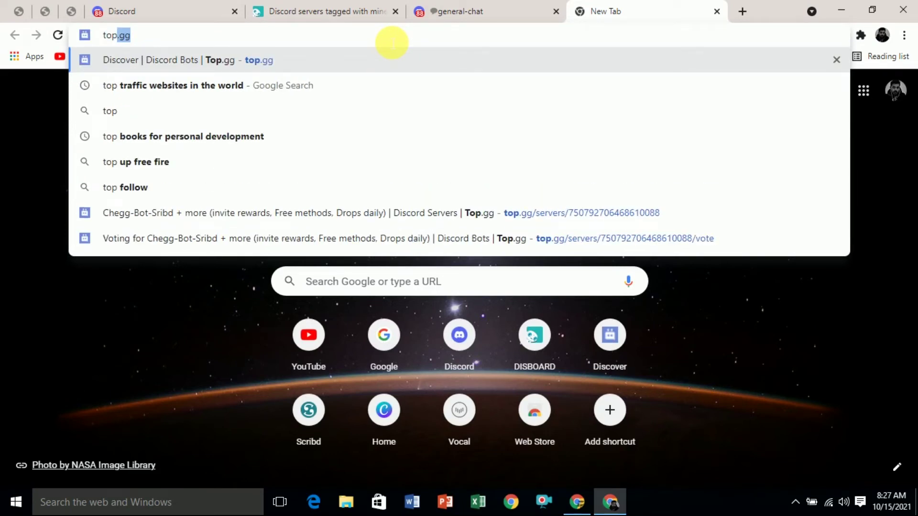
{"action": "key", "text": "Return"}
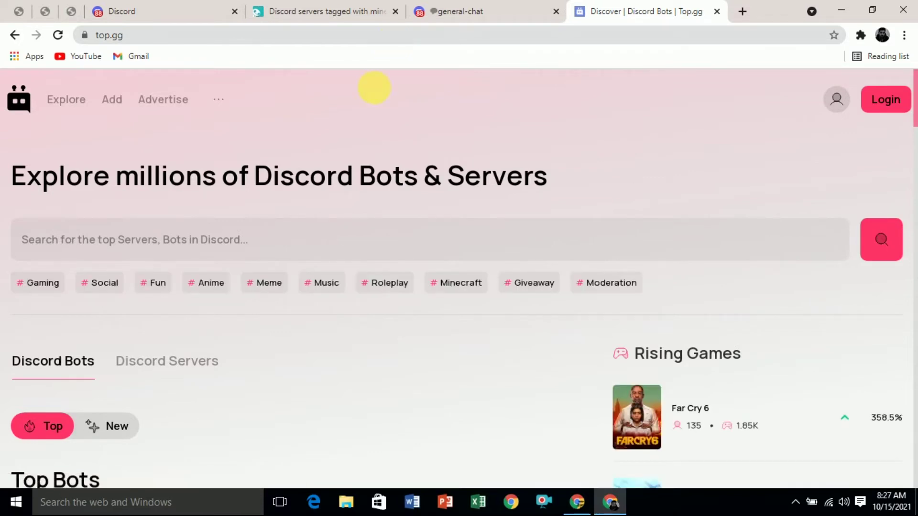
Scroll through top.gg's top bots list past Karuta, Pokétwo and ProBot.
{"action": "scroll", "coordinate": [317, 205], "scroll_direction": "down", "scroll_amount": 4}
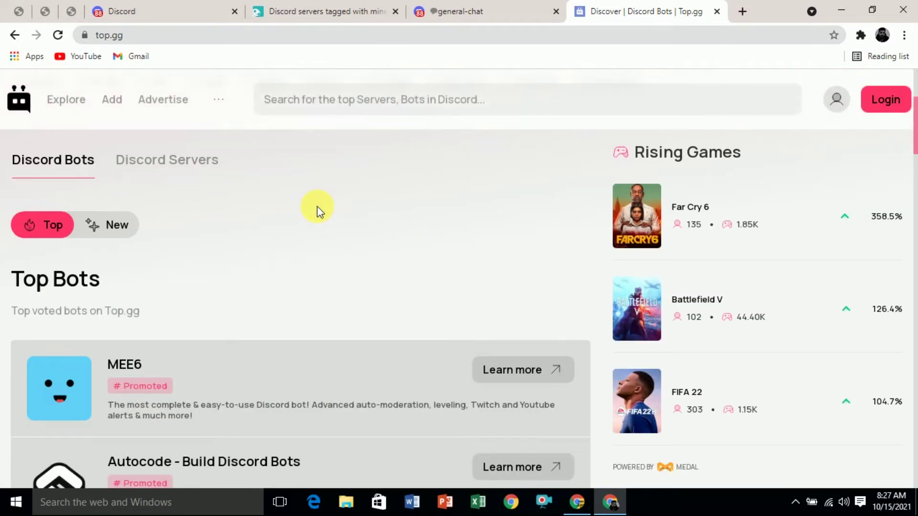
{"action": "left_click_drag", "start_coordinate": [62, 279], "coordinate": [395, 281]}
{"action": "scroll", "coordinate": [398, 279], "scroll_direction": "down", "scroll_amount": 3}
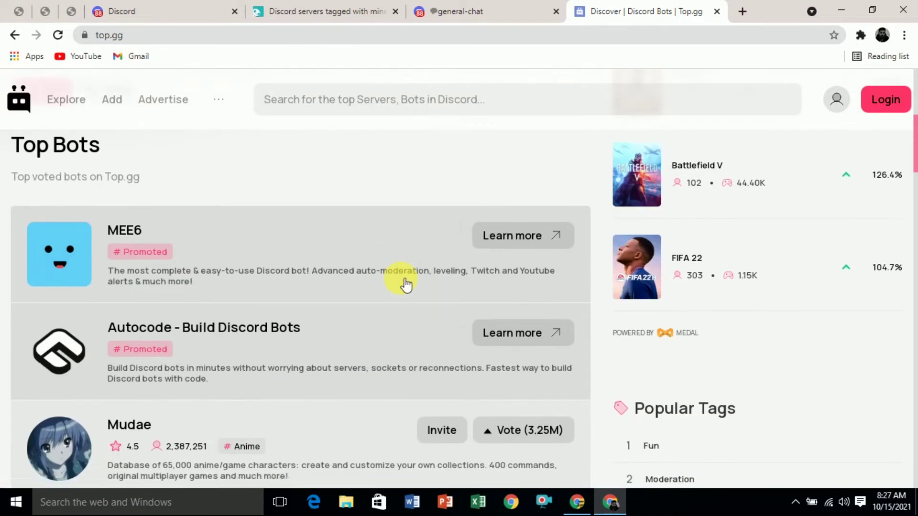
{"action": "scroll", "coordinate": [404, 283], "scroll_direction": "down", "scroll_amount": 3}
{"action": "scroll", "coordinate": [402, 282], "scroll_direction": "down", "scroll_amount": 3}
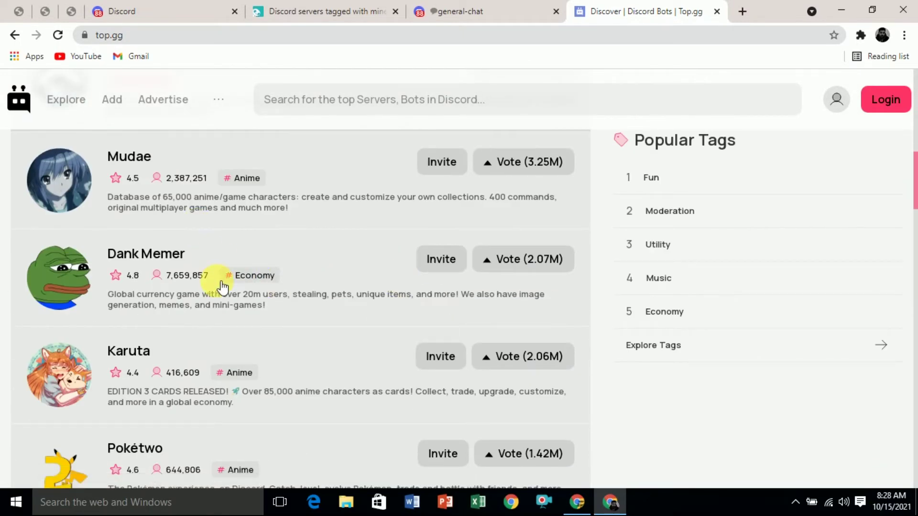
{"action": "scroll", "coordinate": [221, 284], "scroll_direction": "down", "scroll_amount": 4}
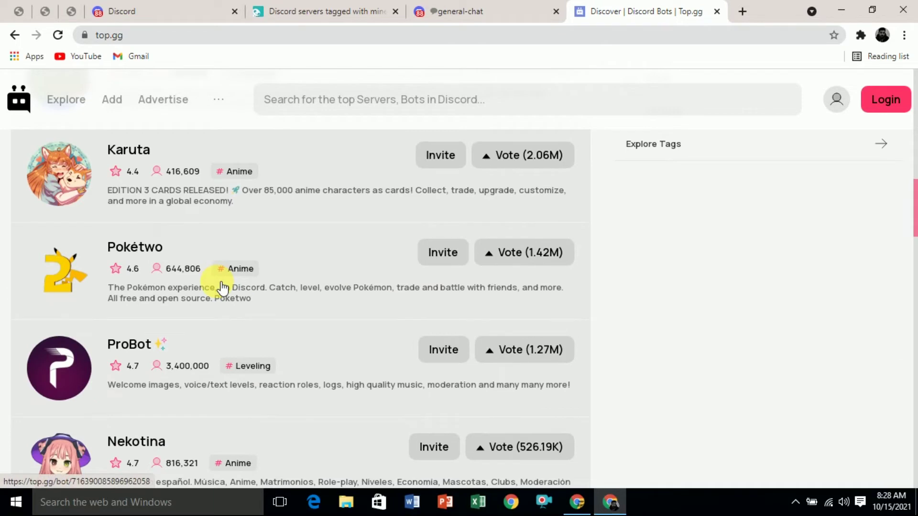
{"action": "scroll", "coordinate": [221, 287], "scroll_direction": "down", "scroll_amount": 2}
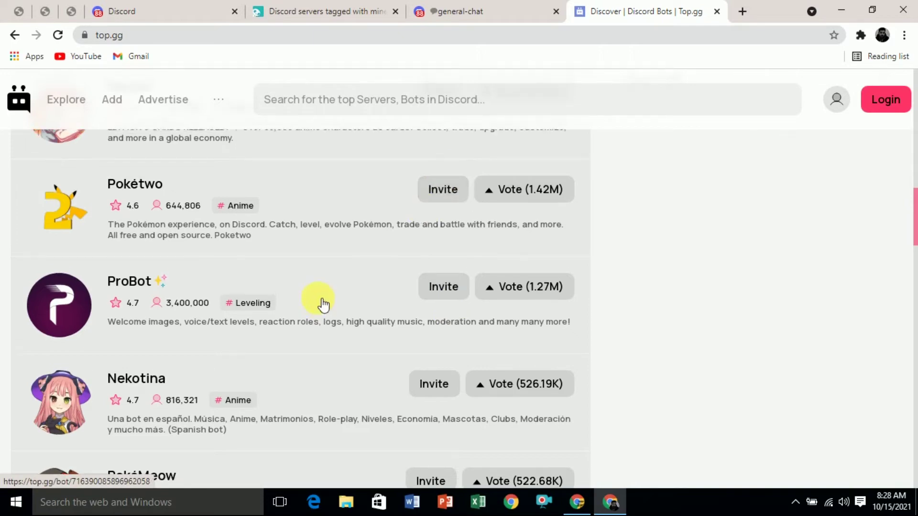
{"action": "scroll", "coordinate": [318, 303], "scroll_direction": "up", "scroll_amount": 15}
Search top.gg for 'youtube'.
{"action": "left_click", "coordinate": [233, 244]}
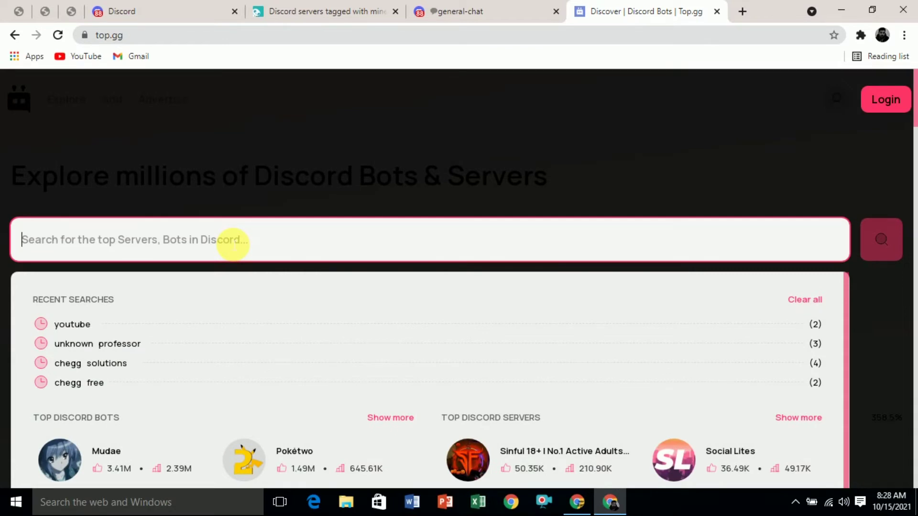
{"action": "type", "text": "youtu"}
{"action": "key", "text": "BackSpace"}
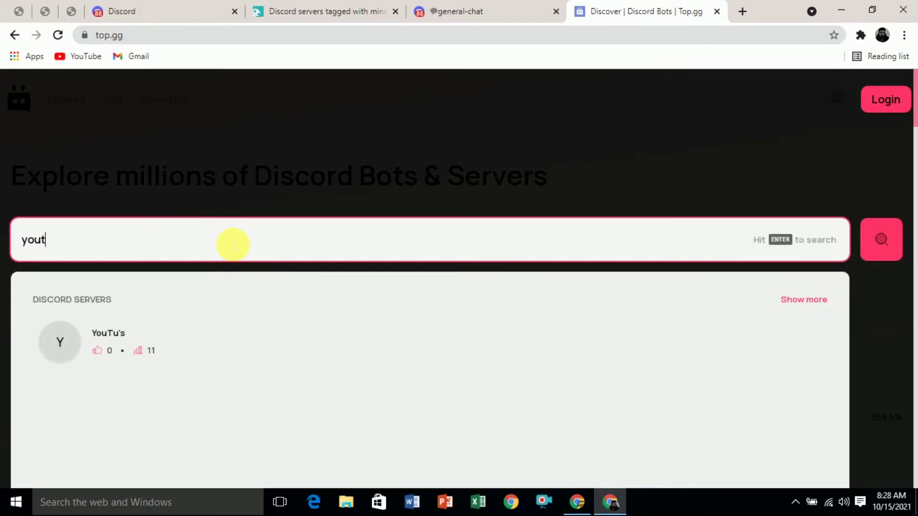
{"action": "type", "text": "ube"}
{"action": "key", "text": "Return"}
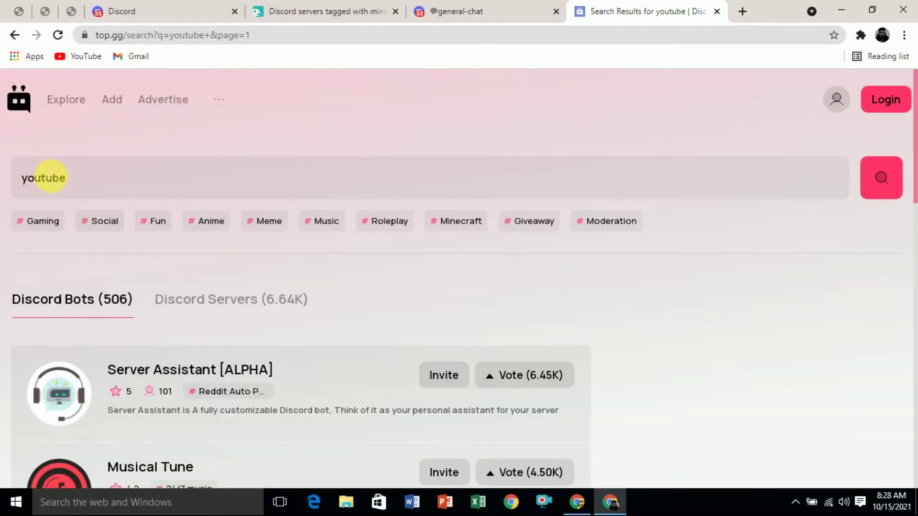
Scroll through the youtube bot results to page 4, showing Peter!, FlaviBot and Athix.
{"action": "scroll", "coordinate": [107, 352], "scroll_direction": "down", "scroll_amount": 2}
{"action": "scroll", "coordinate": [107, 348], "scroll_direction": "down", "scroll_amount": 15}
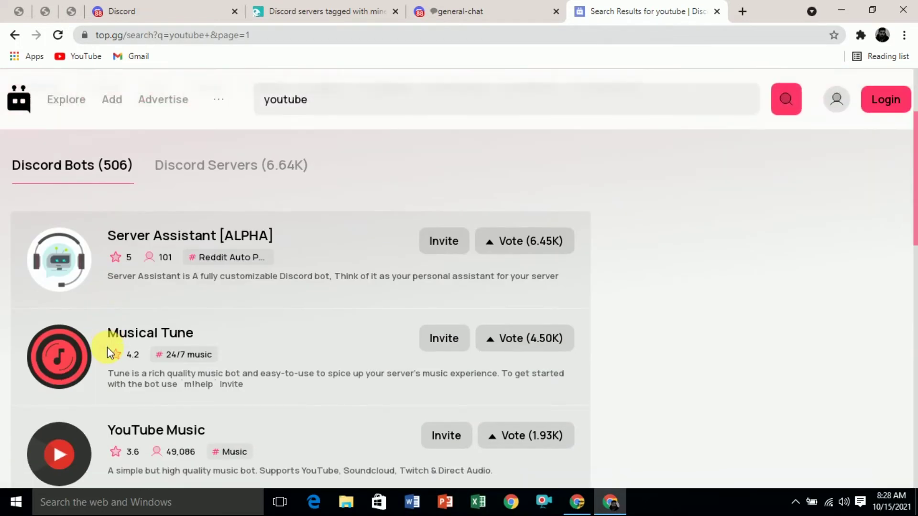
{"action": "scroll", "coordinate": [107, 347], "scroll_direction": "down", "scroll_amount": 2}
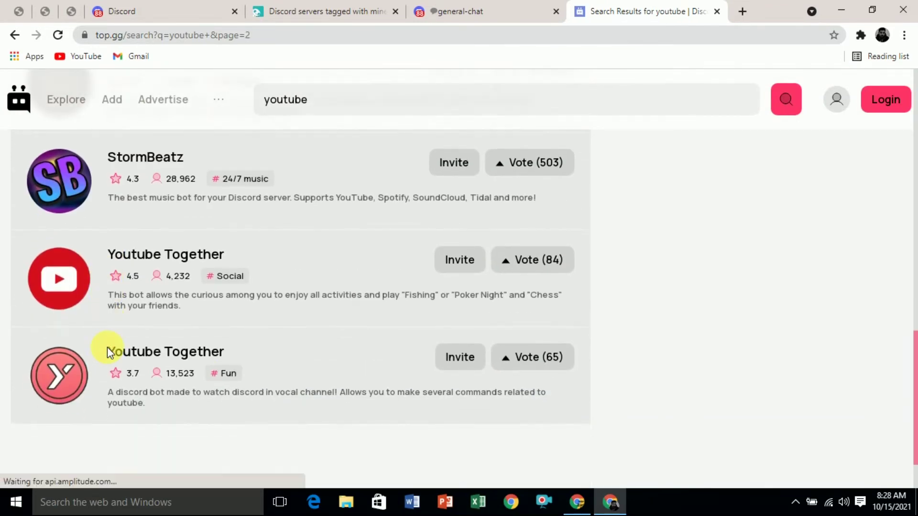
{"action": "scroll", "coordinate": [277, 379], "scroll_direction": "down", "scroll_amount": 20}
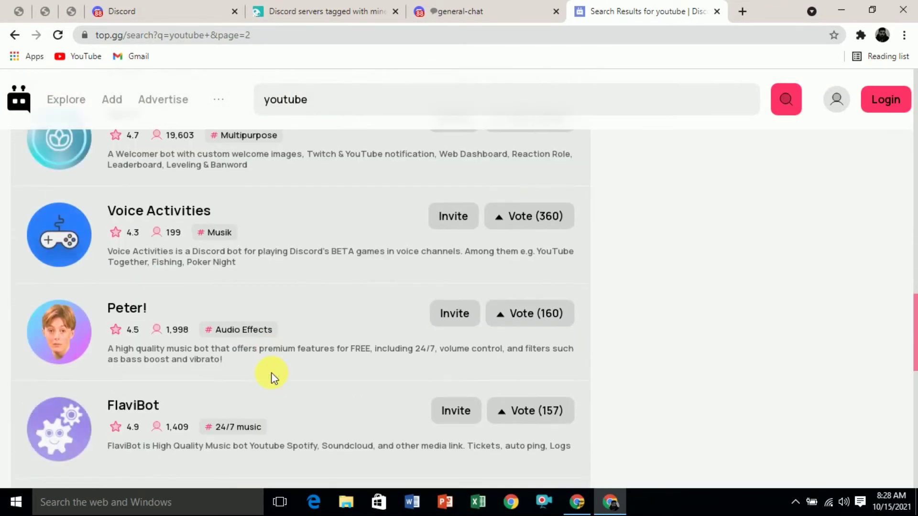
{"action": "scroll", "coordinate": [271, 373], "scroll_direction": "down", "scroll_amount": 15}
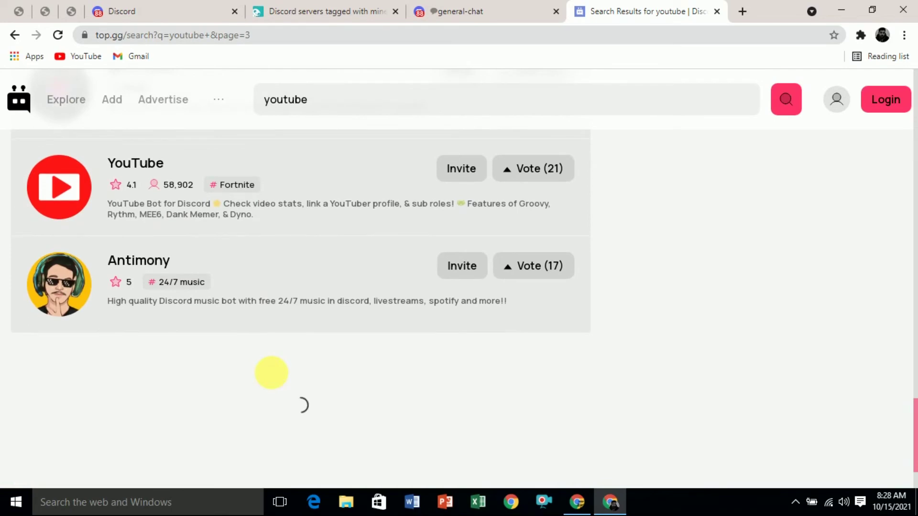
{"action": "scroll", "coordinate": [271, 373], "scroll_direction": "down", "scroll_amount": 5}
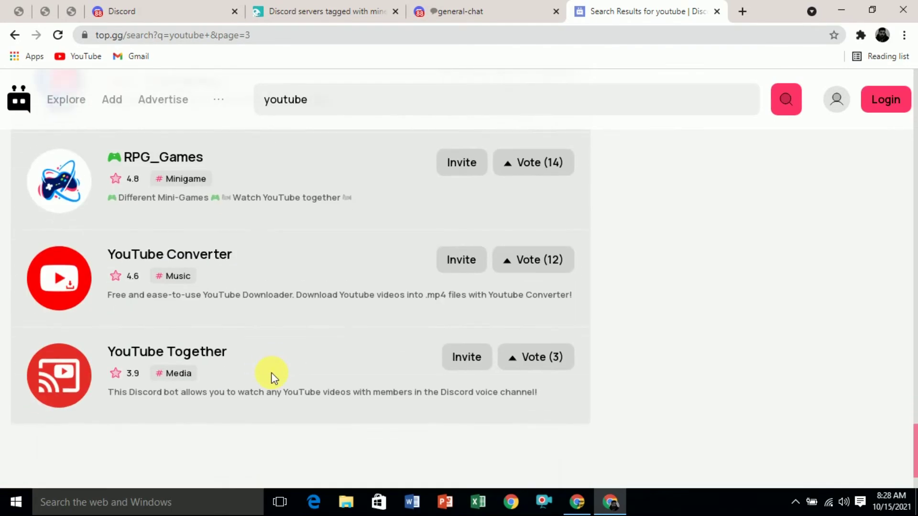
{"action": "scroll", "coordinate": [277, 379], "scroll_direction": "down", "scroll_amount": 10}
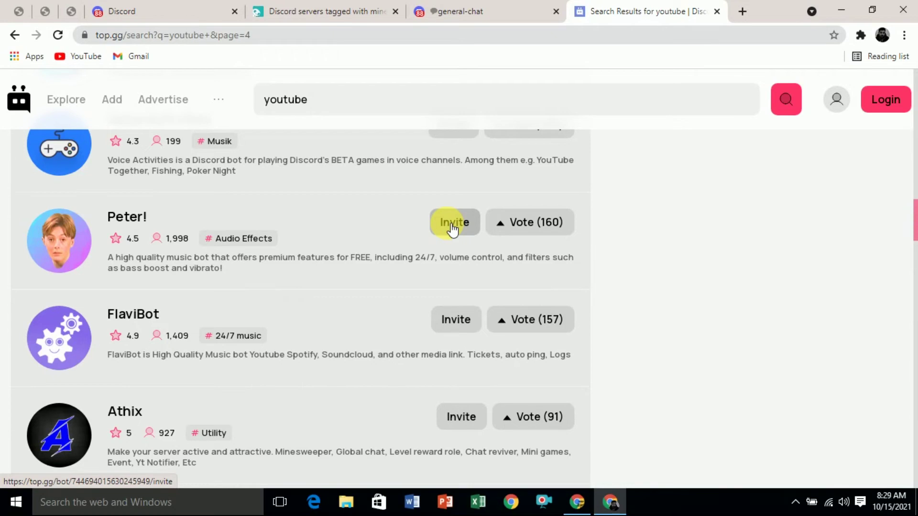
Return to the Discord tab and open Explore Public Servers.
{"action": "left_click", "coordinate": [163, 9]}
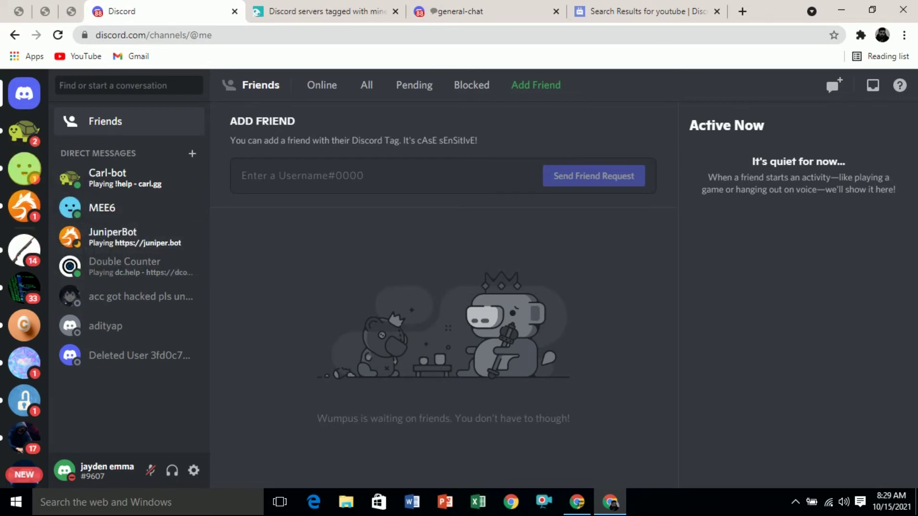
{"action": "scroll", "coordinate": [24, 325], "scroll_direction": "down", "scroll_amount": 4}
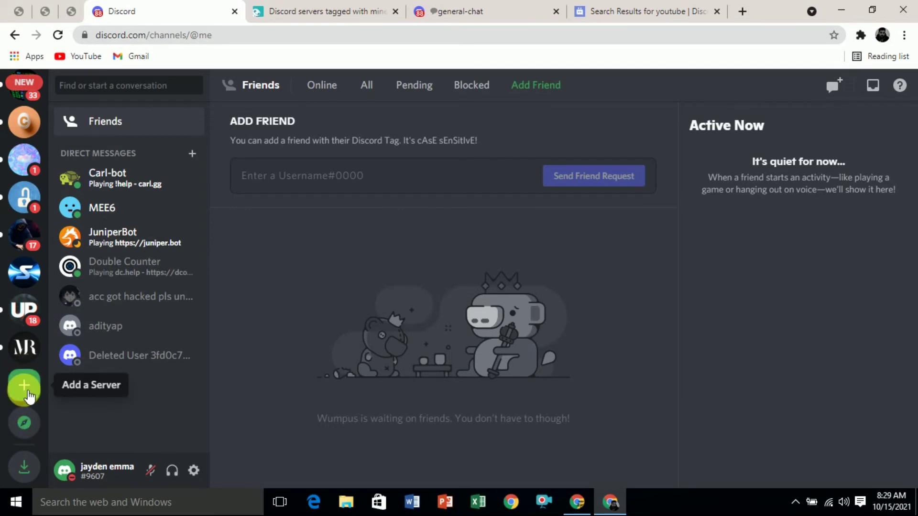
{"action": "left_click", "coordinate": [24, 422]}
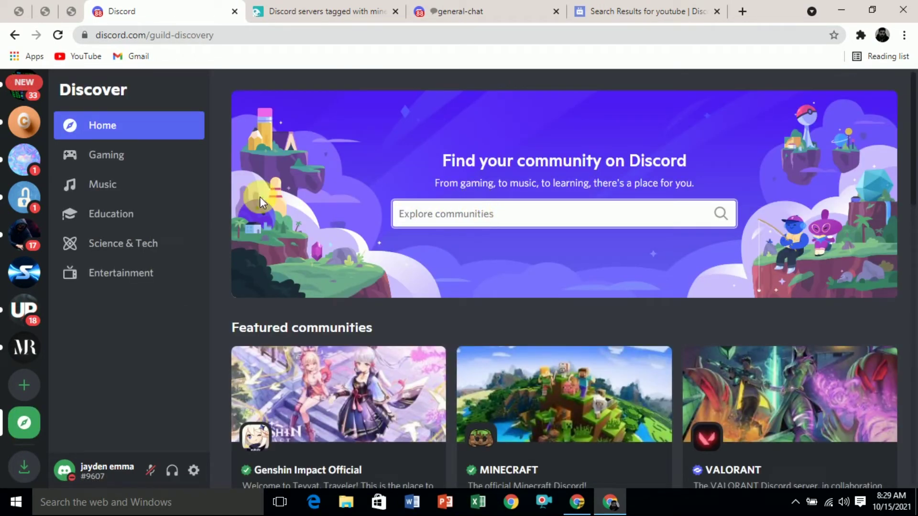
Browse the Gaming communities in Discover.
{"action": "left_click", "coordinate": [112, 157]}
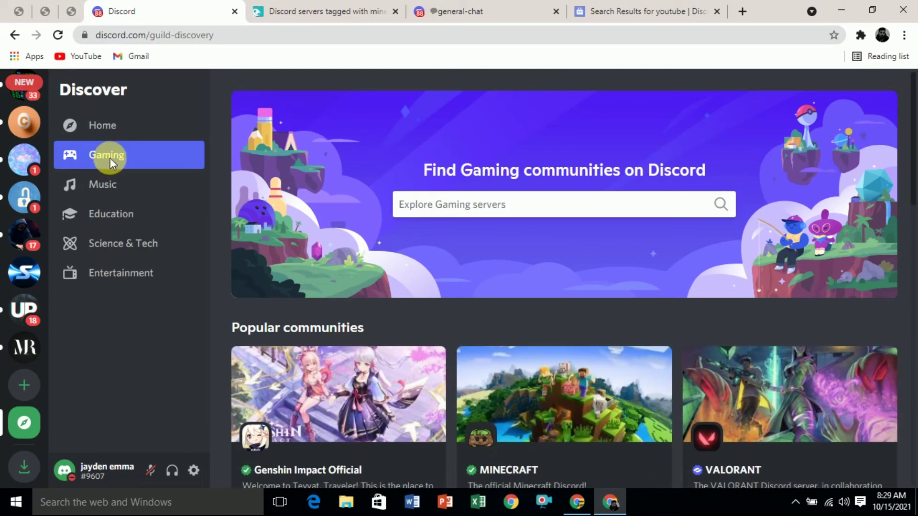
{"action": "scroll", "coordinate": [325, 310], "scroll_direction": "down", "scroll_amount": 4}
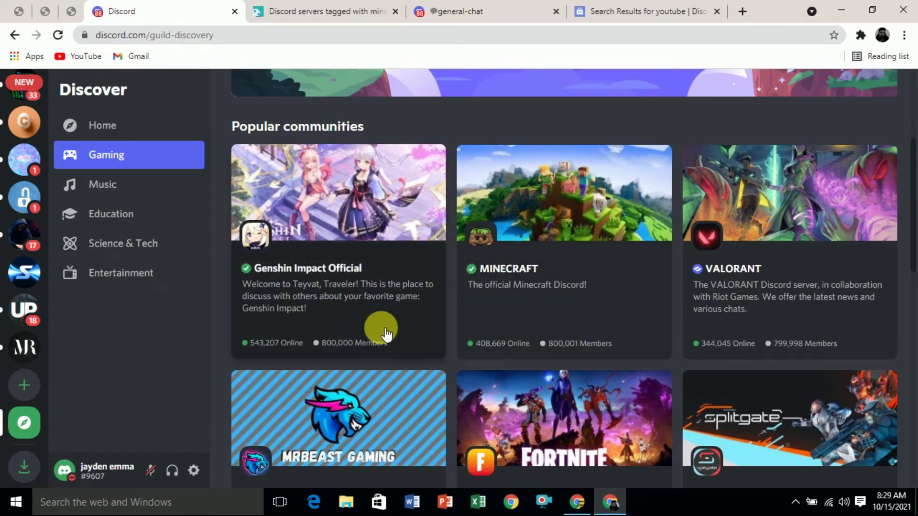
{"action": "scroll", "coordinate": [363, 396], "scroll_direction": "down", "scroll_amount": 7}
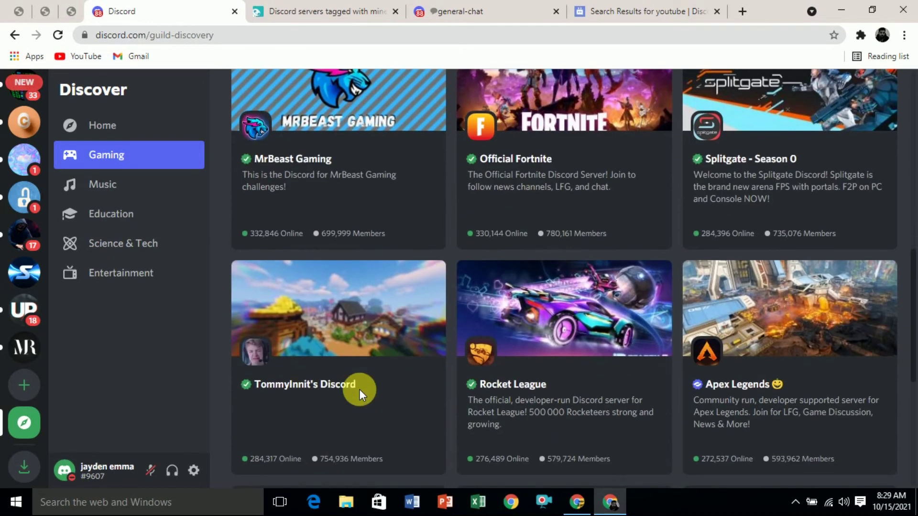
{"action": "scroll", "coordinate": [362, 325], "scroll_direction": "down", "scroll_amount": 5}
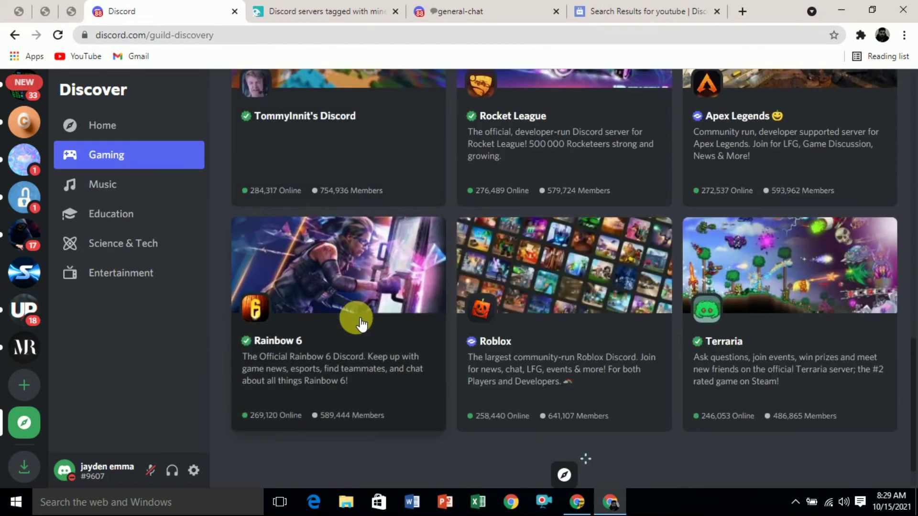
Browse the Music communities such as Lofi Girl, Rythm Support and Groovy Community.
{"action": "left_click", "coordinate": [123, 191]}
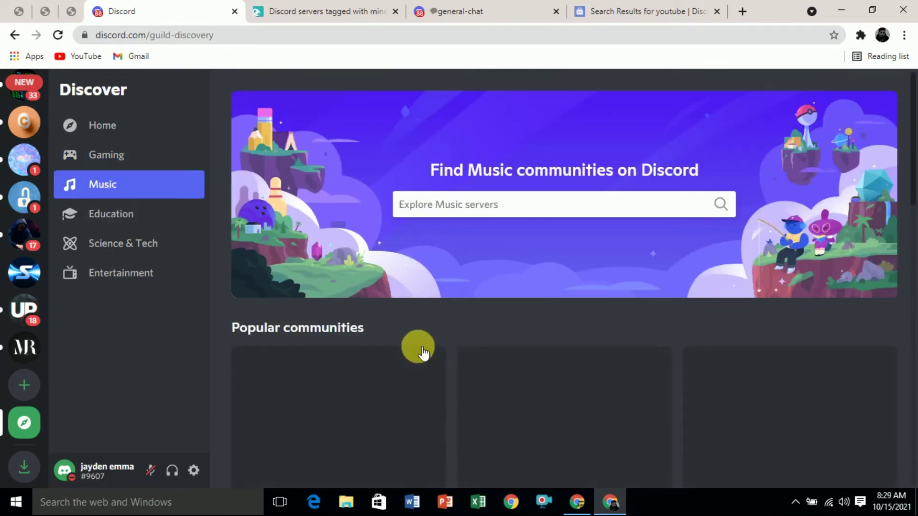
{"action": "scroll", "coordinate": [405, 390], "scroll_direction": "down", "scroll_amount": 1}
{"action": "scroll", "coordinate": [401, 385], "scroll_direction": "down", "scroll_amount": 8}
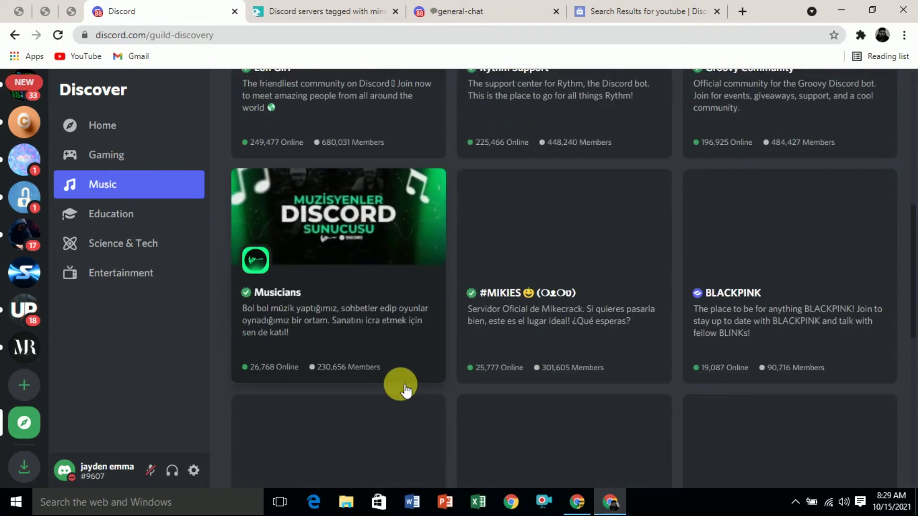
{"action": "scroll", "coordinate": [400, 384], "scroll_direction": "up", "scroll_amount": 8}
Search Music servers for 'youtube', browse results like Creators Hub and CG5, then return Home.
{"action": "left_click", "coordinate": [452, 217]}
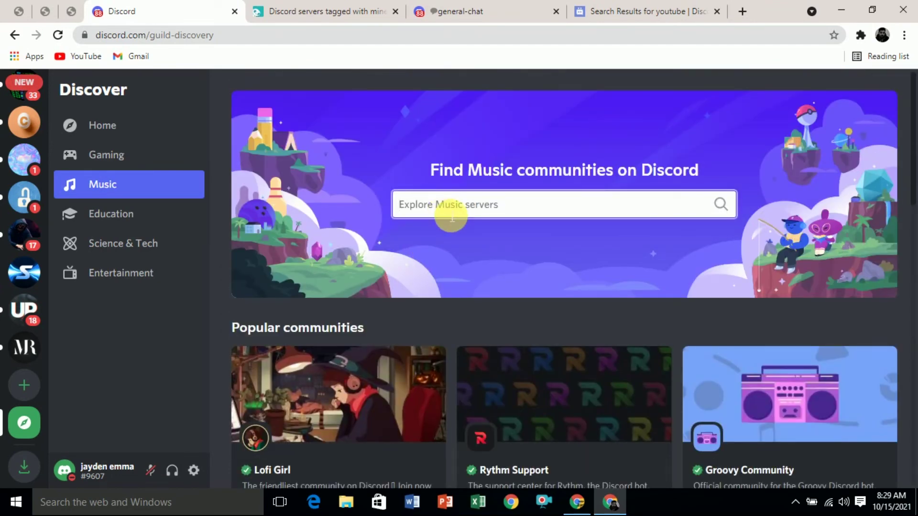
{"action": "type", "text": "youtube"}
{"action": "key", "text": "Return"}
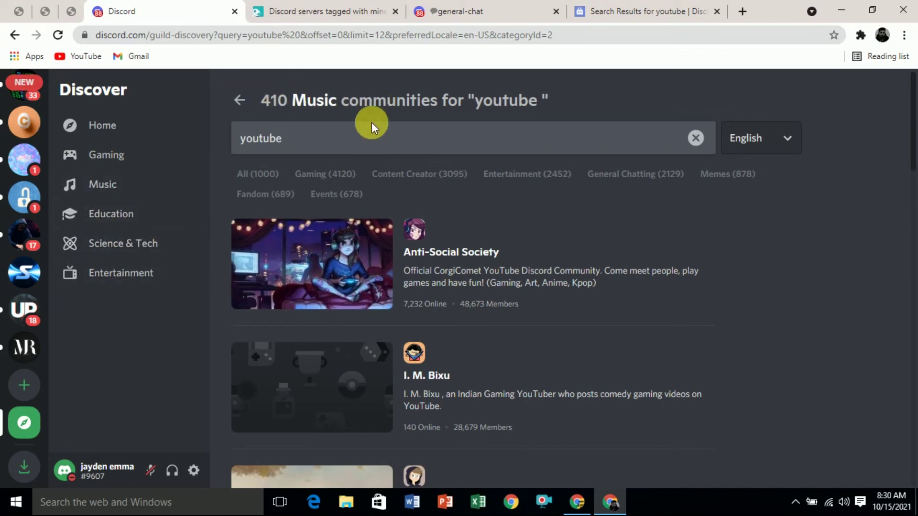
{"action": "scroll", "coordinate": [305, 289], "scroll_direction": "down", "scroll_amount": 8}
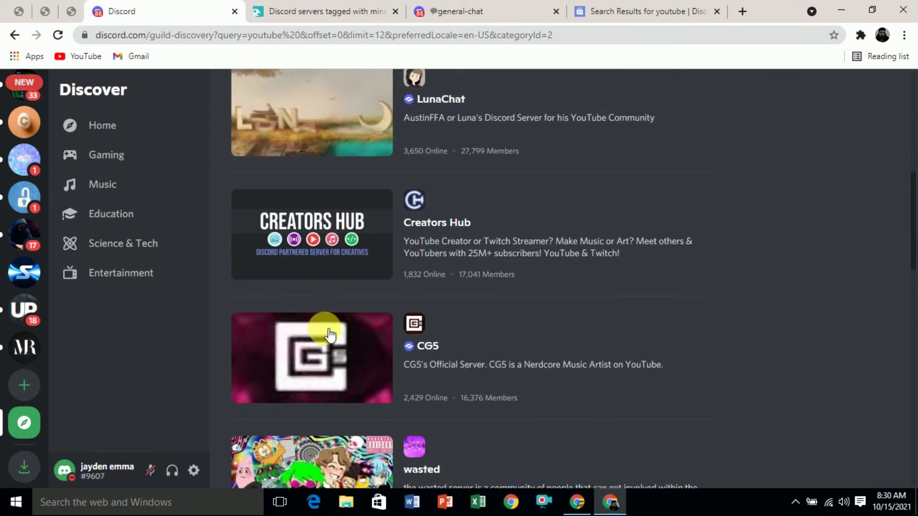
{"action": "scroll", "coordinate": [328, 327], "scroll_direction": "up", "scroll_amount": 8}
{"action": "left_click", "coordinate": [95, 123]}
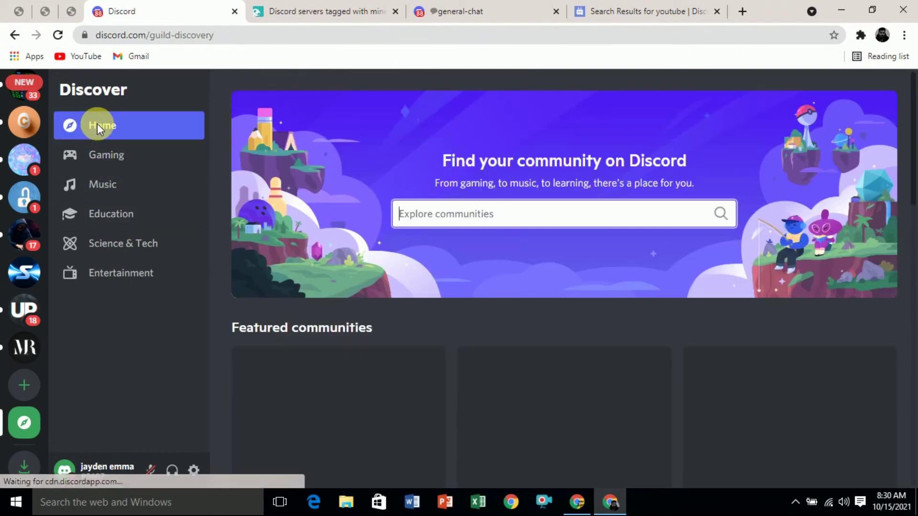
Search Discover for 'youtube' and browse the 1,000 matching communities, including YouTube Creator Café.
{"action": "left_click", "coordinate": [455, 206]}
{"action": "type", "text": "y"}
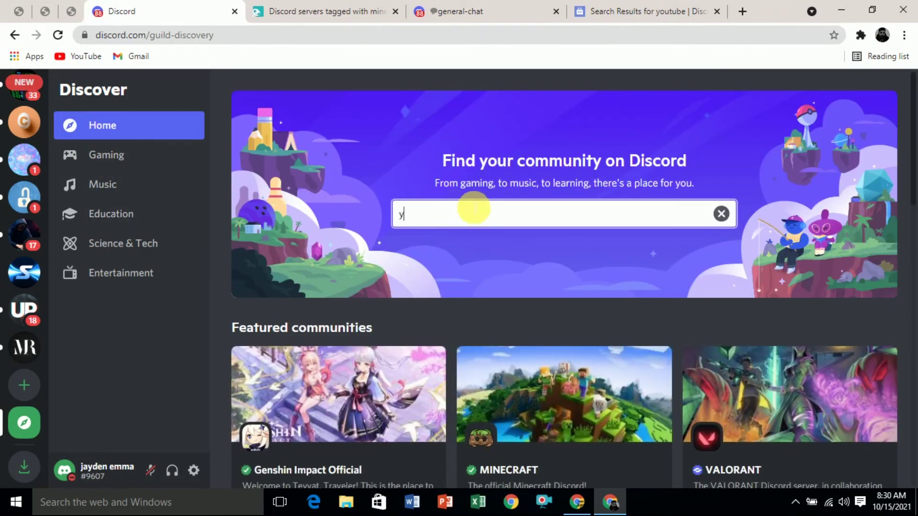
{"action": "type", "text": "outube"}
{"action": "key", "text": "Return"}
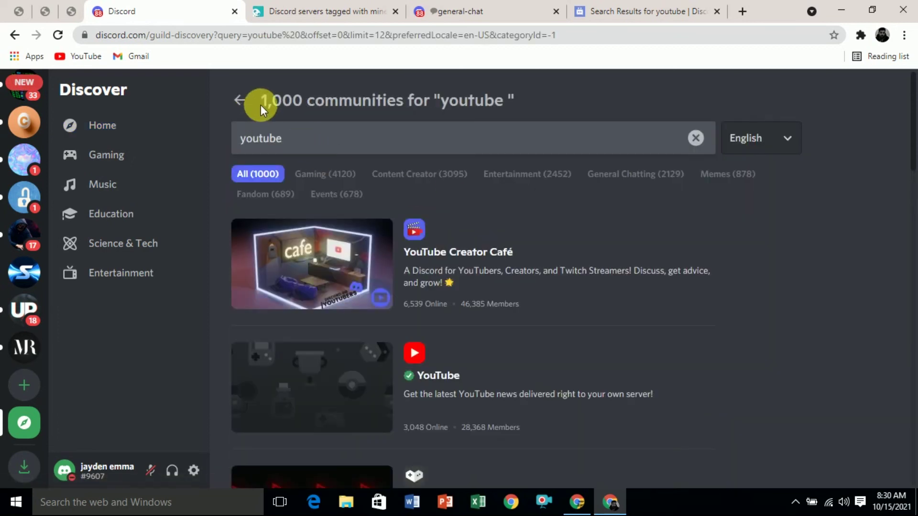
{"action": "scroll", "coordinate": [385, 287], "scroll_direction": "down", "scroll_amount": 5}
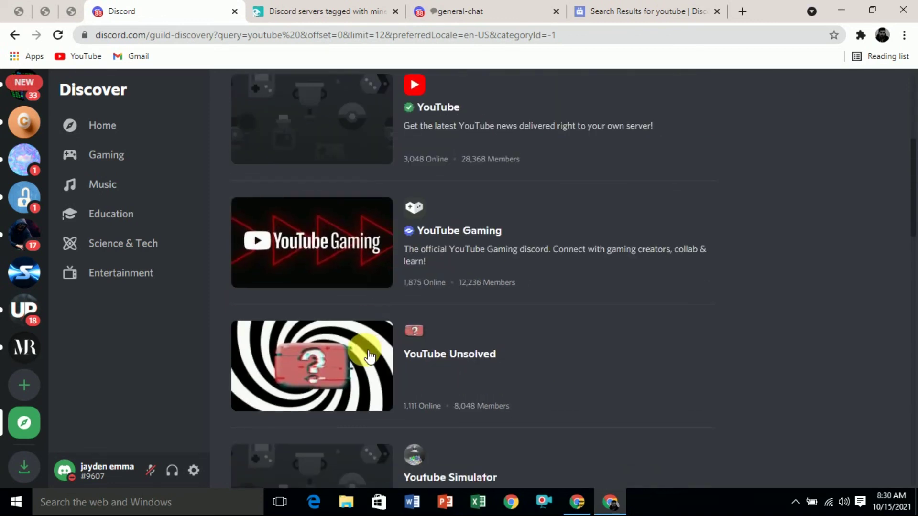